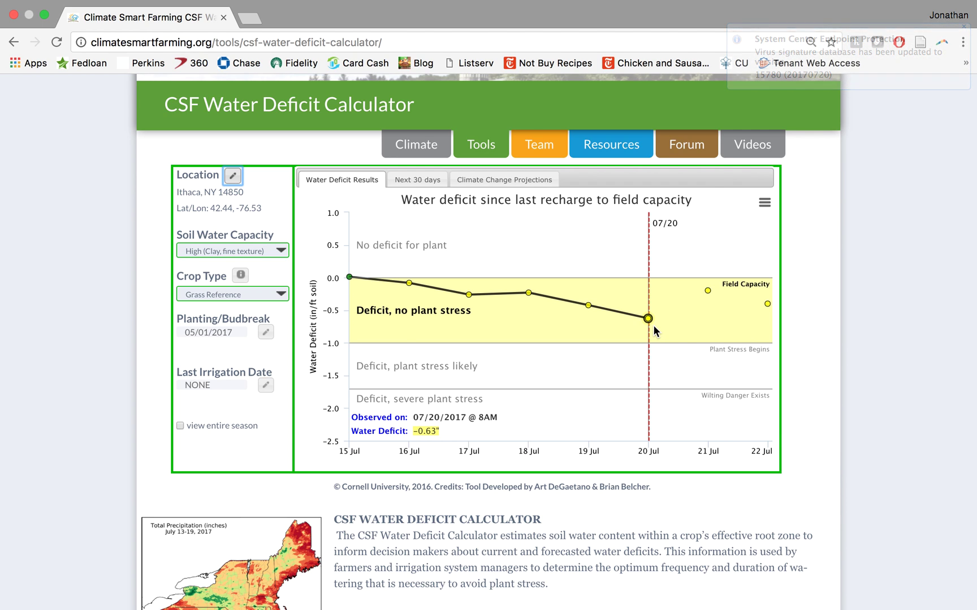
Bring up the location search map, drop a pin, and dismiss it without saving
mouse_move(767, 303)
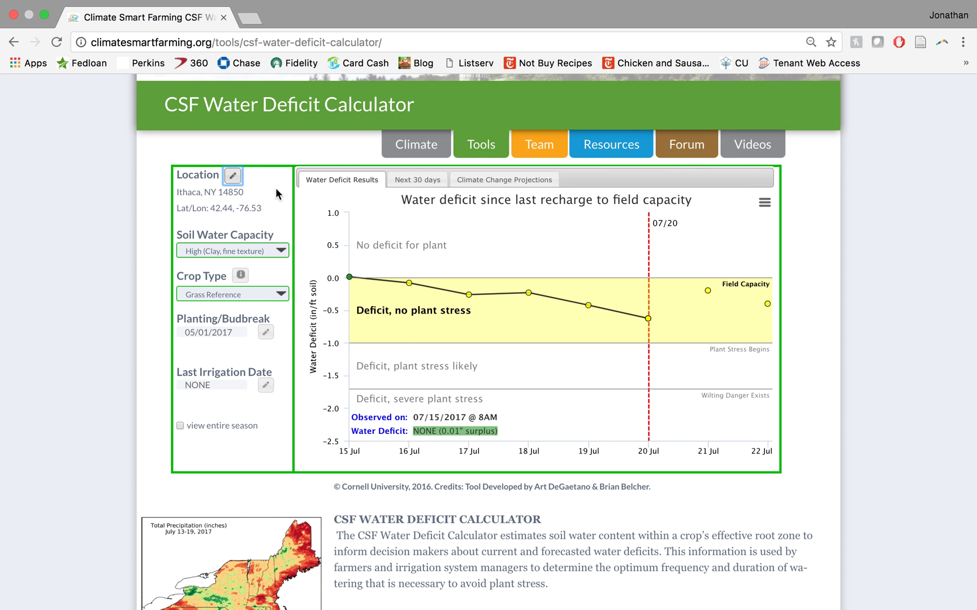
left_click(233, 177)
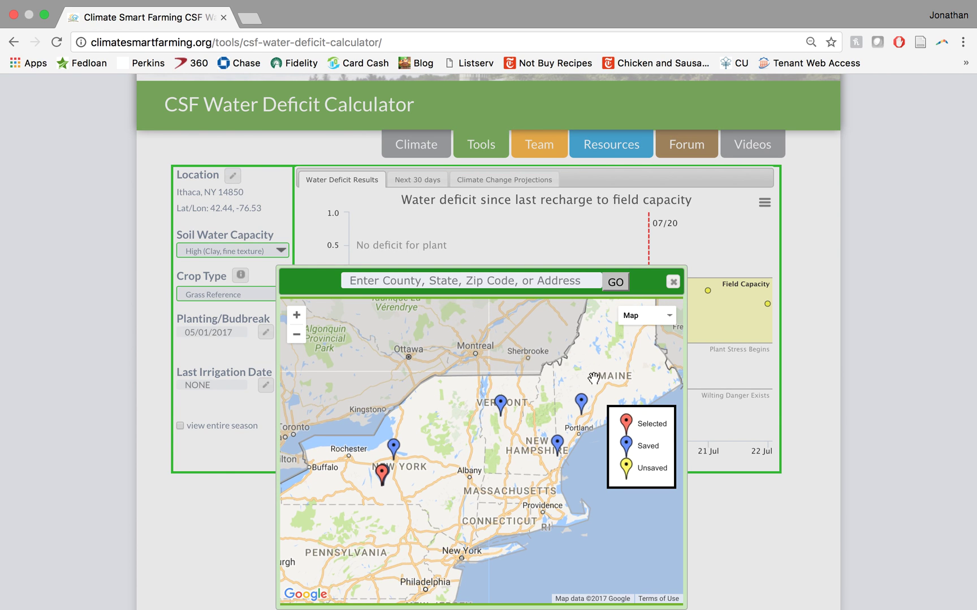
scroll(823, 348, "down", 5)
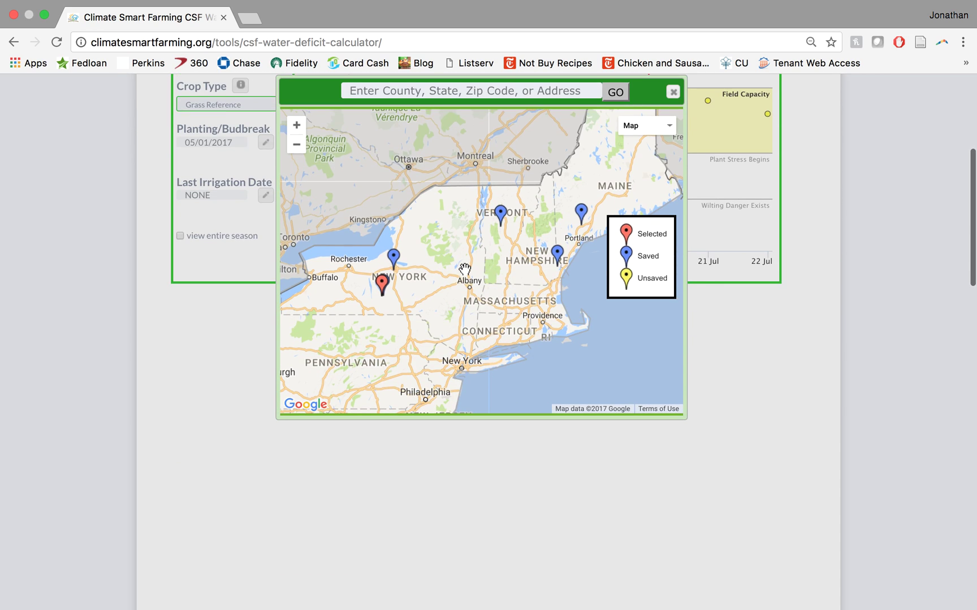
left_click(458, 220)
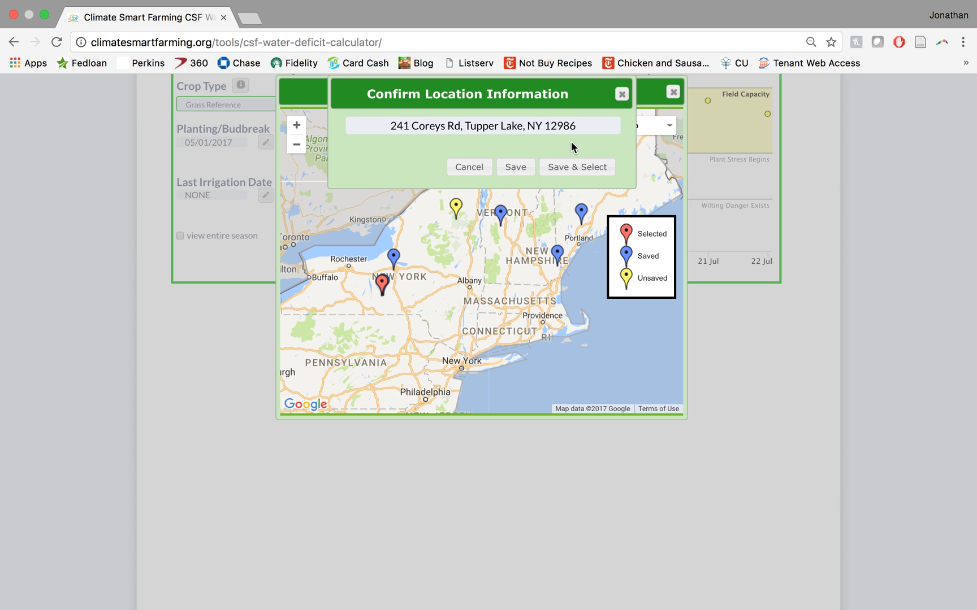
left_click(469, 167)
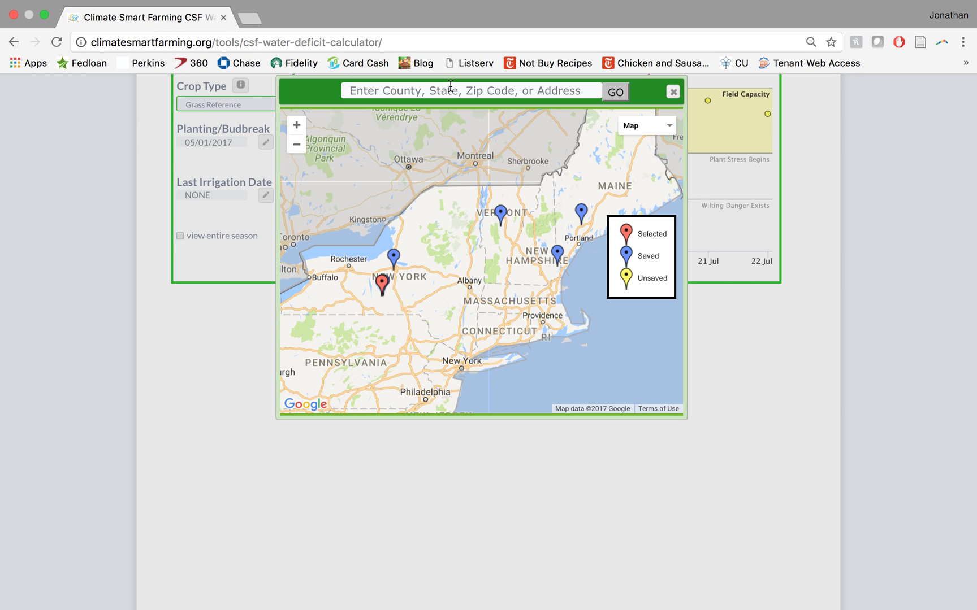
Search zip code 14850 and save and select Ithaca, NY 14850 as the location
type("14850")
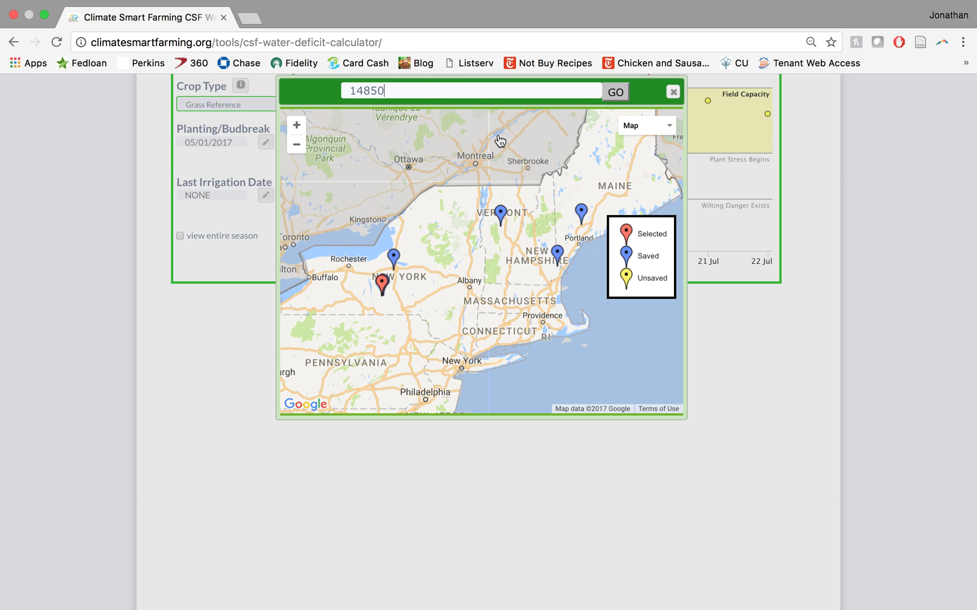
scroll(499, 137, "up", 2)
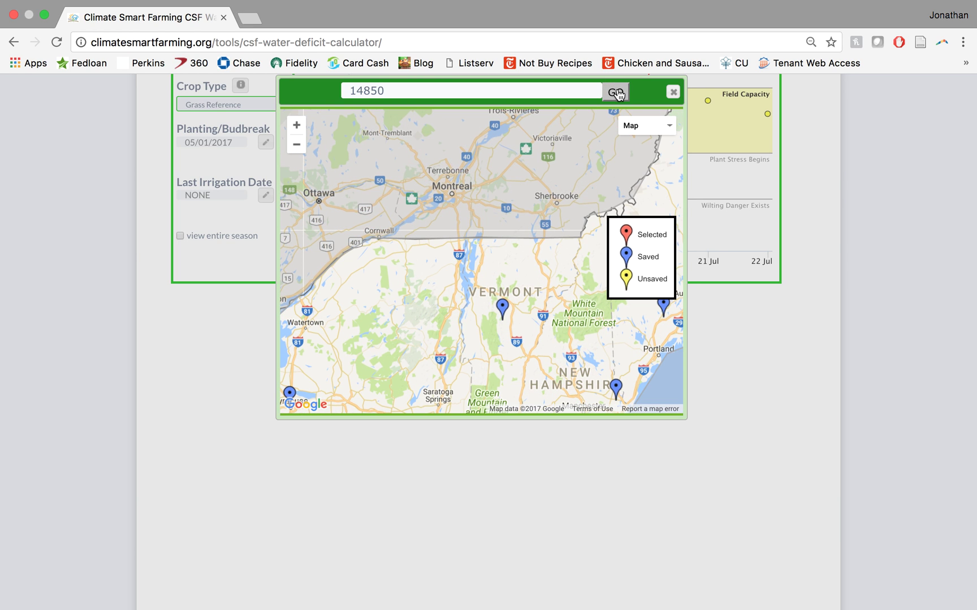
left_click(616, 92)
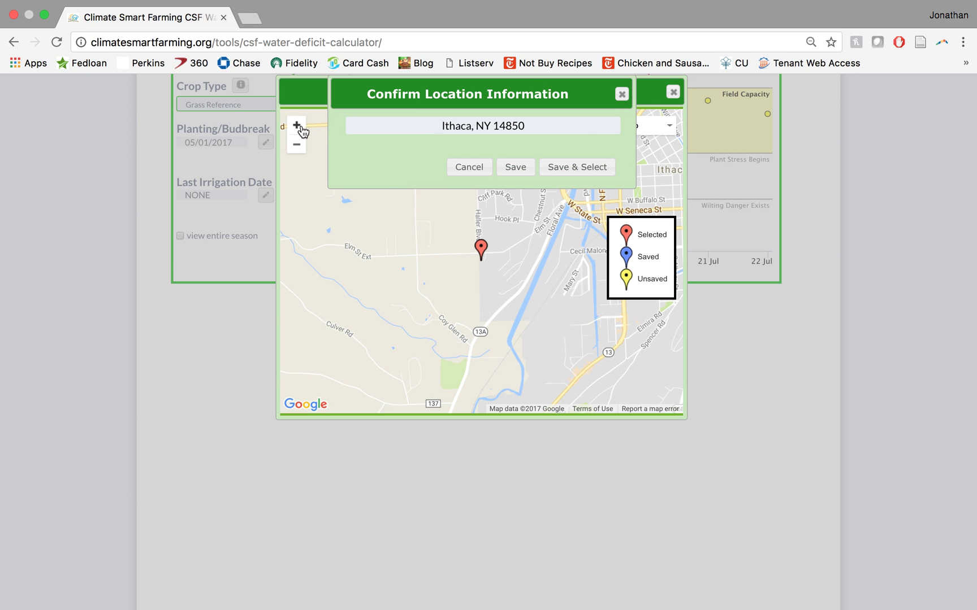
left_click(297, 147)
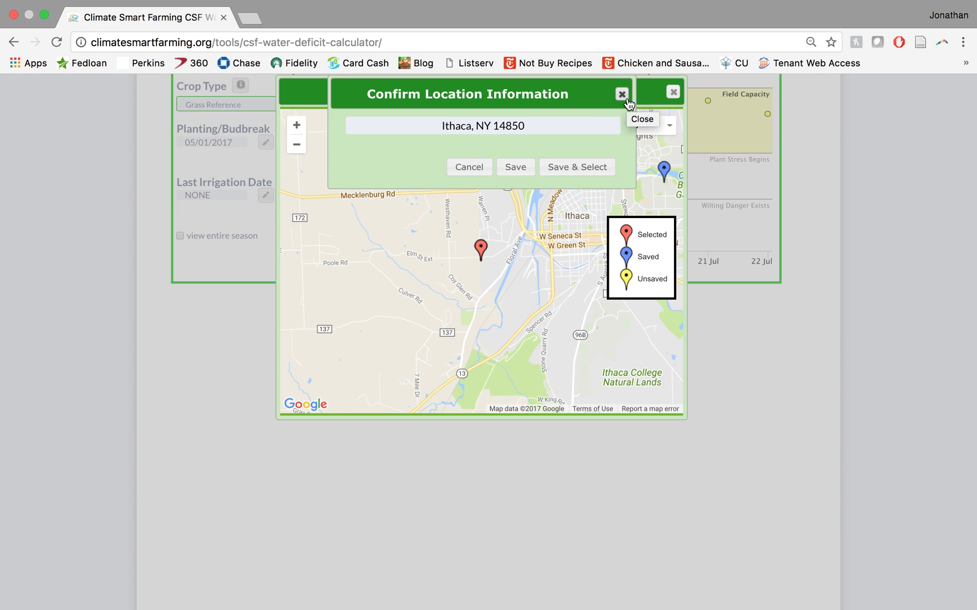
left_click(578, 169)
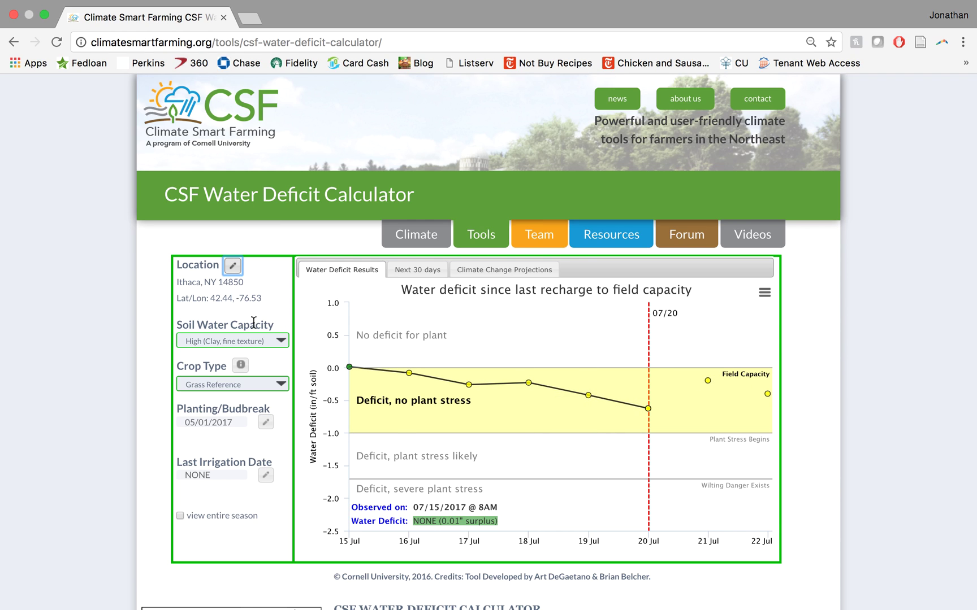
Set Soil Water Capacity to Medium (Loam, medium texture) and Crop Type to Legumes
left_click(207, 340)
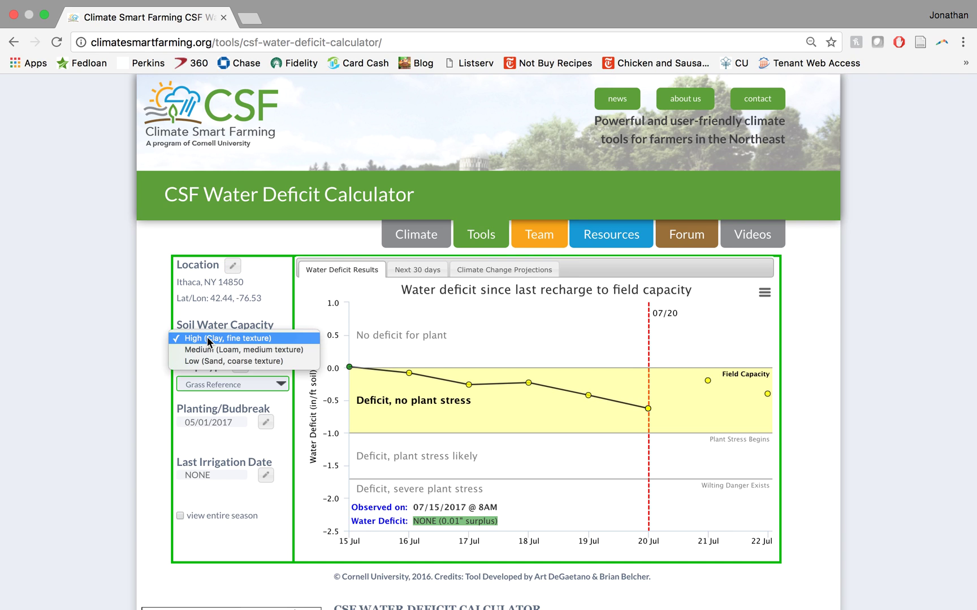
left_click(259, 349)
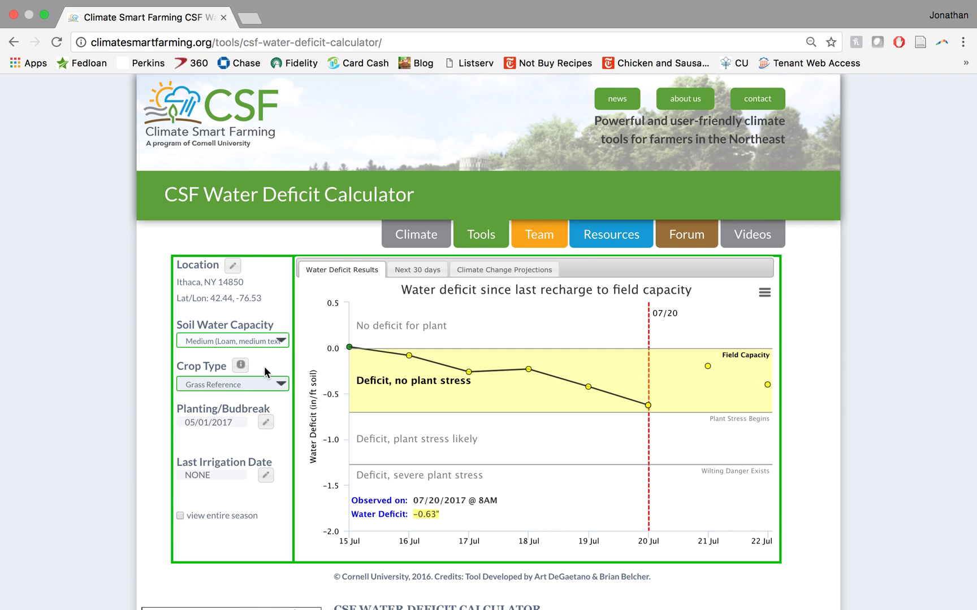
left_click(252, 379)
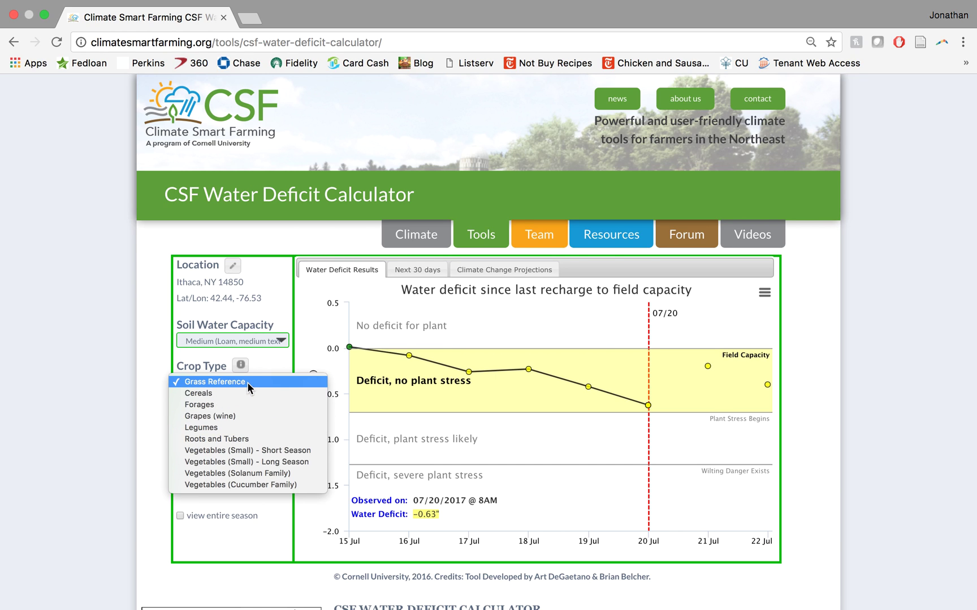
left_click(206, 430)
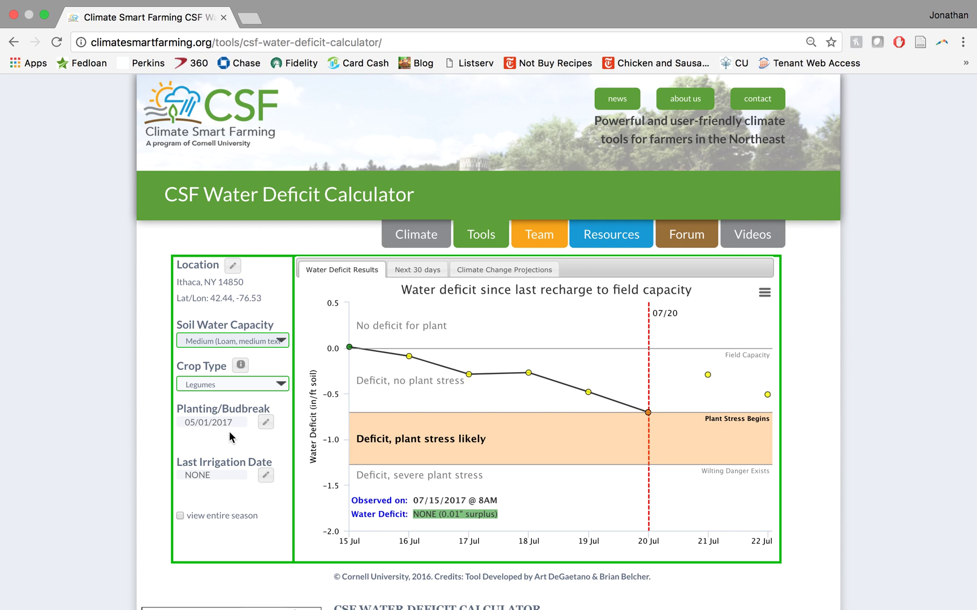
left_click(265, 424)
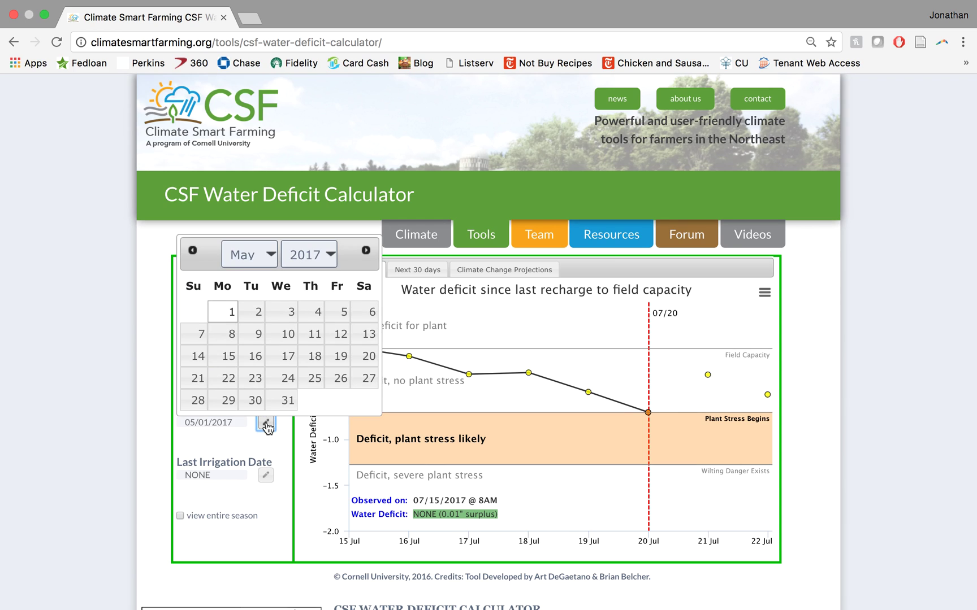
left_click(194, 250)
left_click(366, 251)
left_click(365, 250)
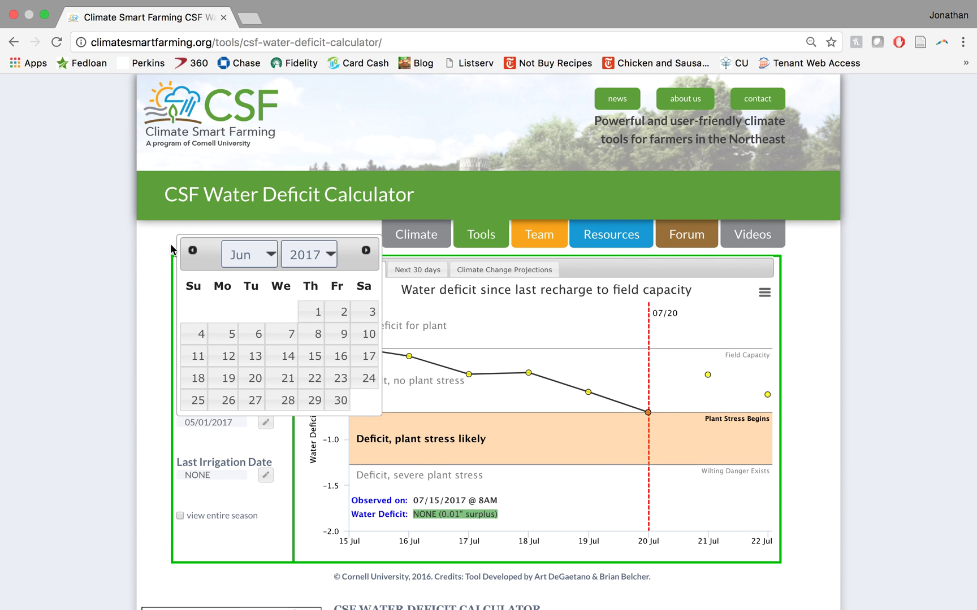
left_click(193, 251)
left_click(193, 251)
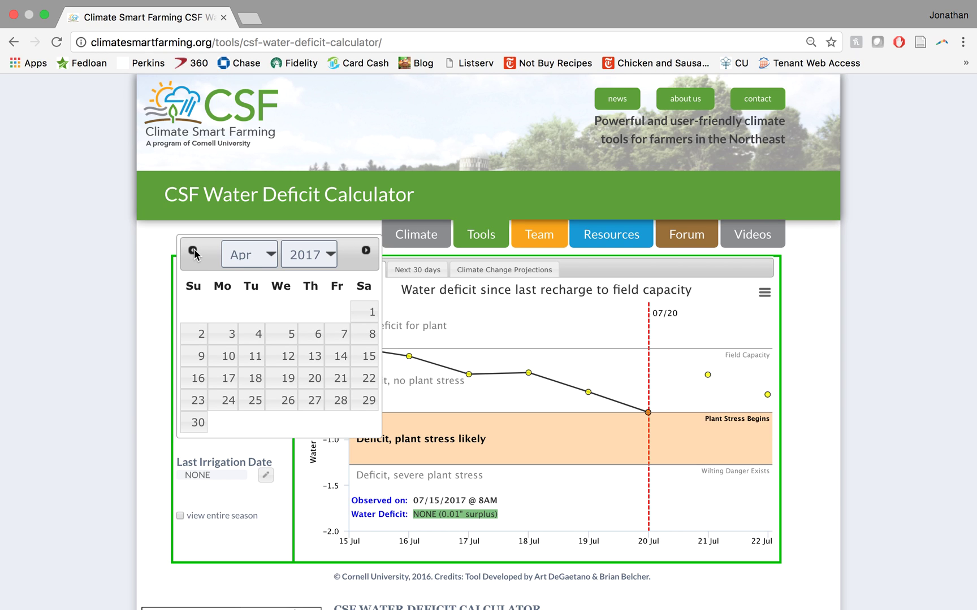
left_click(240, 256)
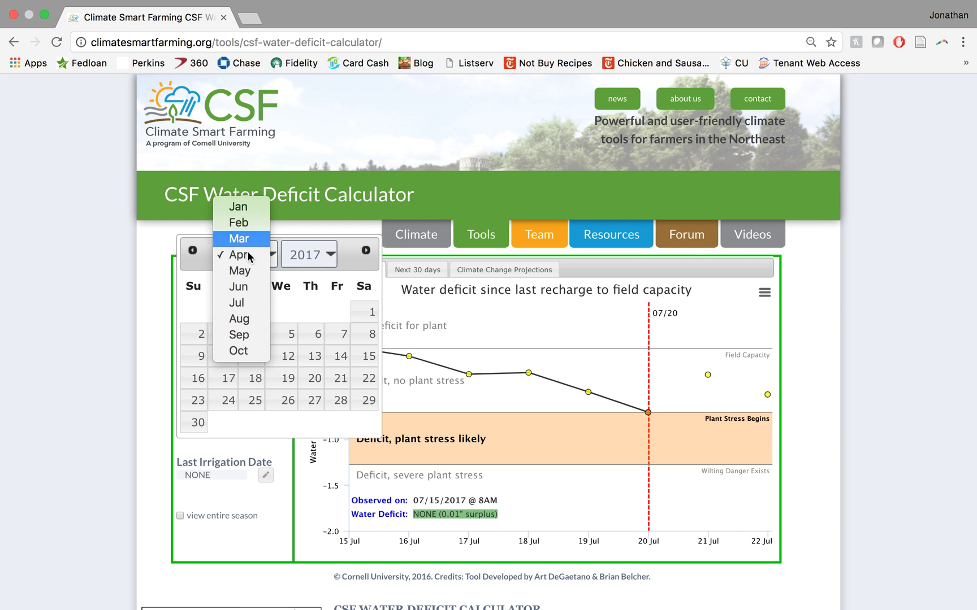
left_click(302, 259)
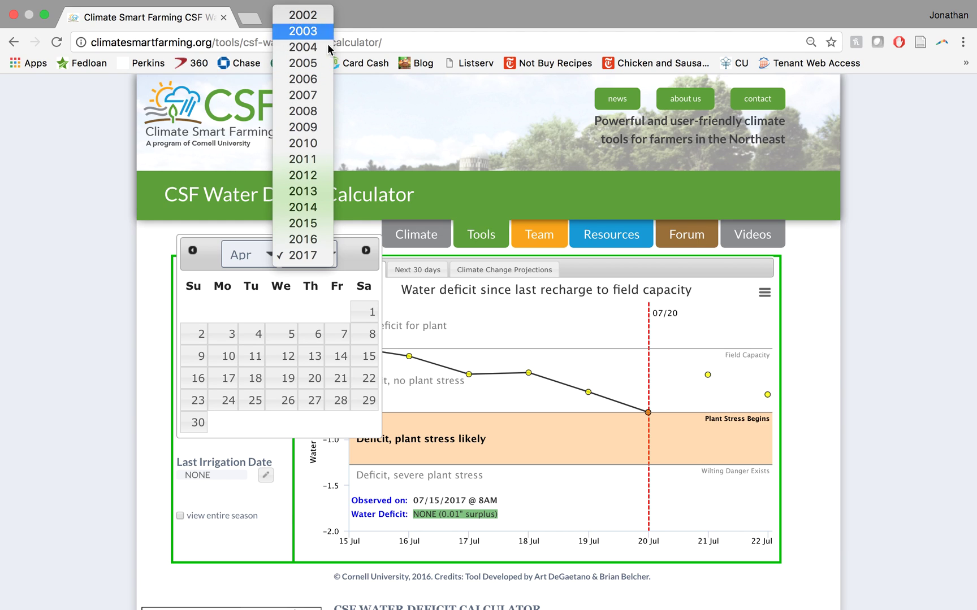
left_click(297, 306)
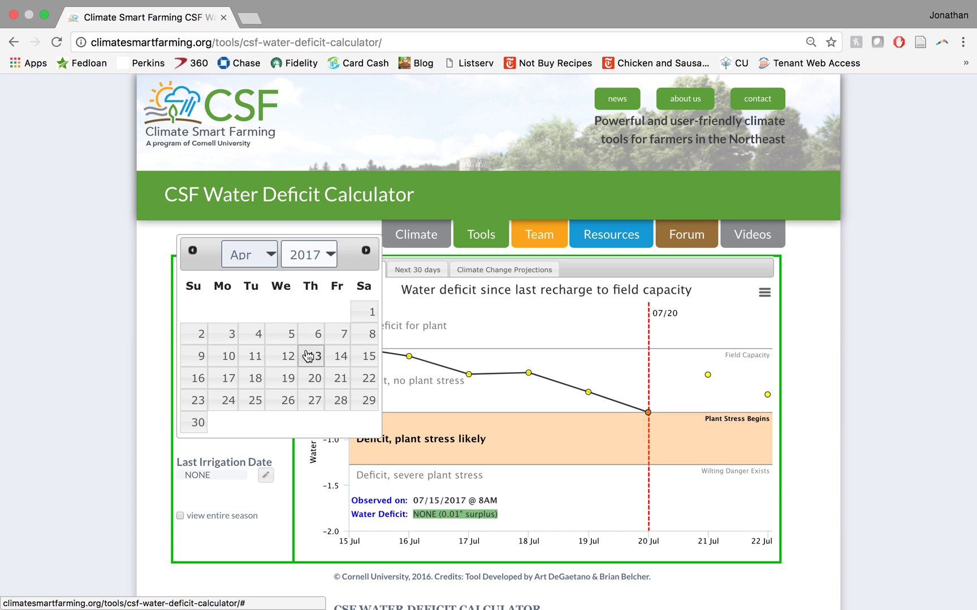
left_click(242, 486)
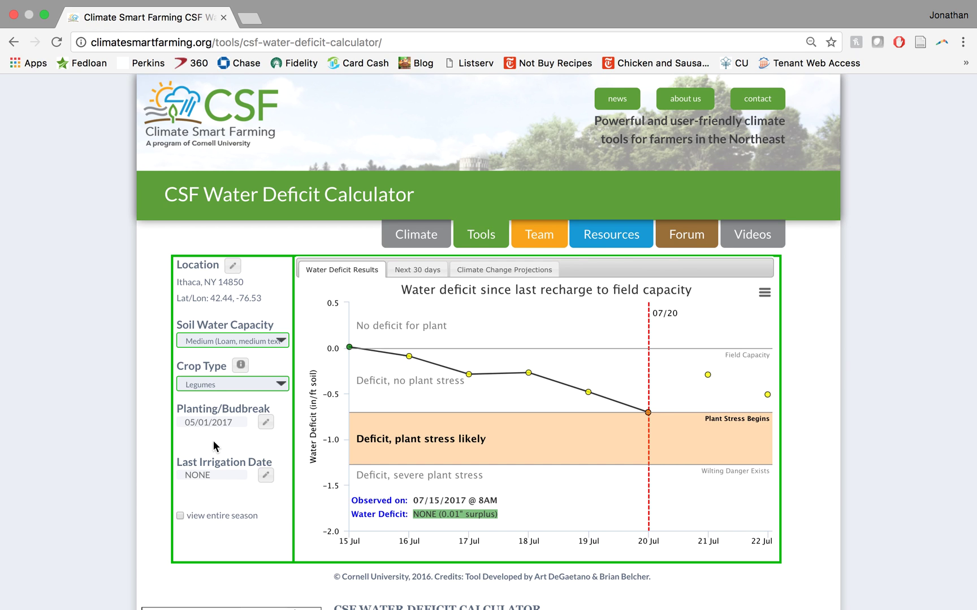
Turn on the 'view entire season' option to chart deficits since March 1, 2017
left_click(265, 475)
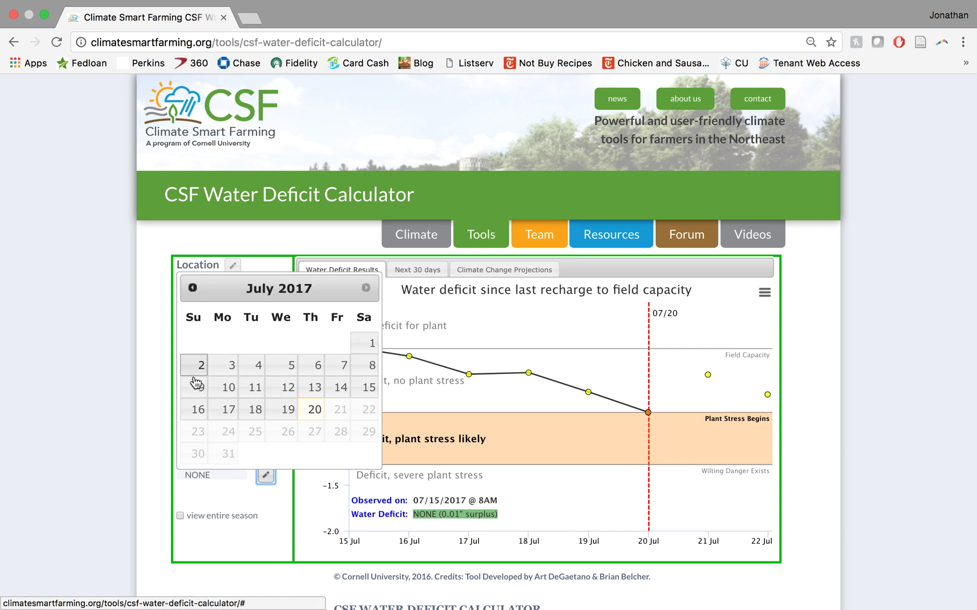
left_click(135, 377)
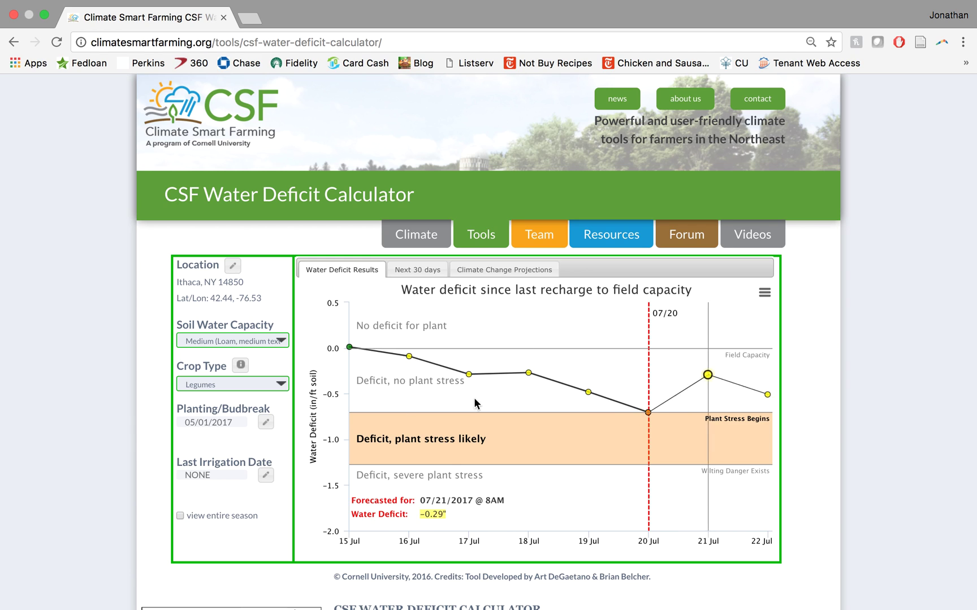
left_click(182, 513)
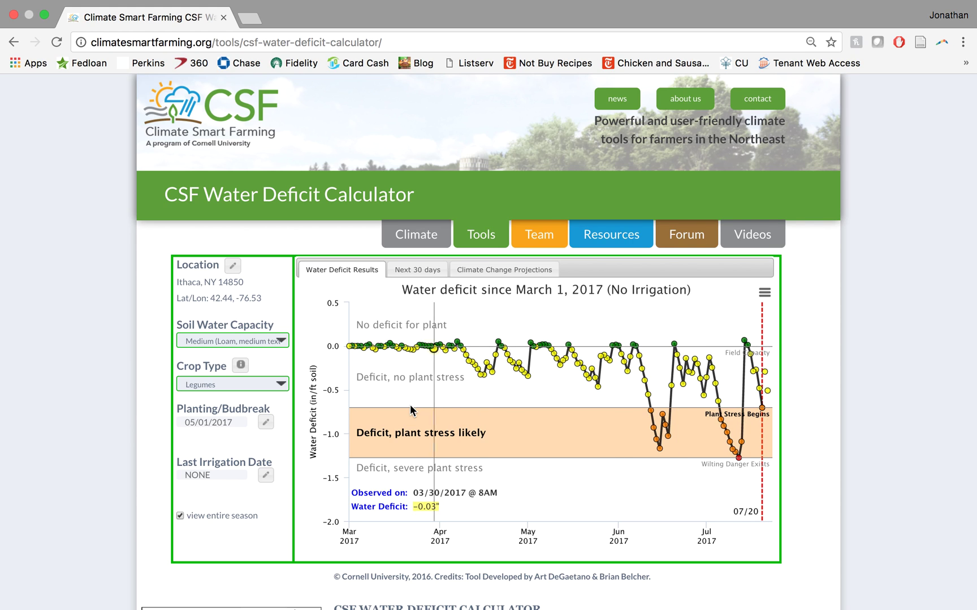
left_click(267, 422)
Set the planting date to May 17, 2006 from the year list
left_click(329, 256)
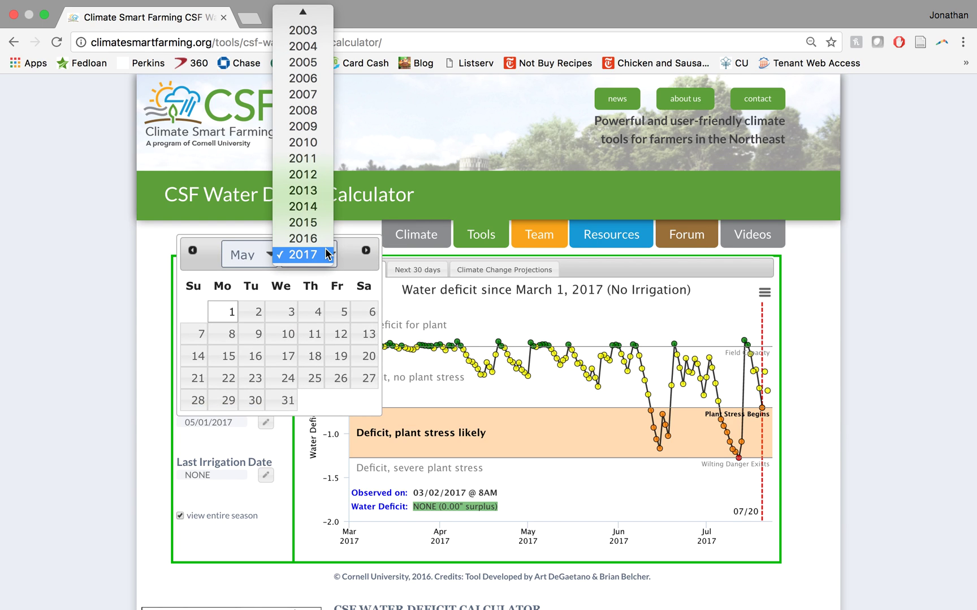
left_click(312, 84)
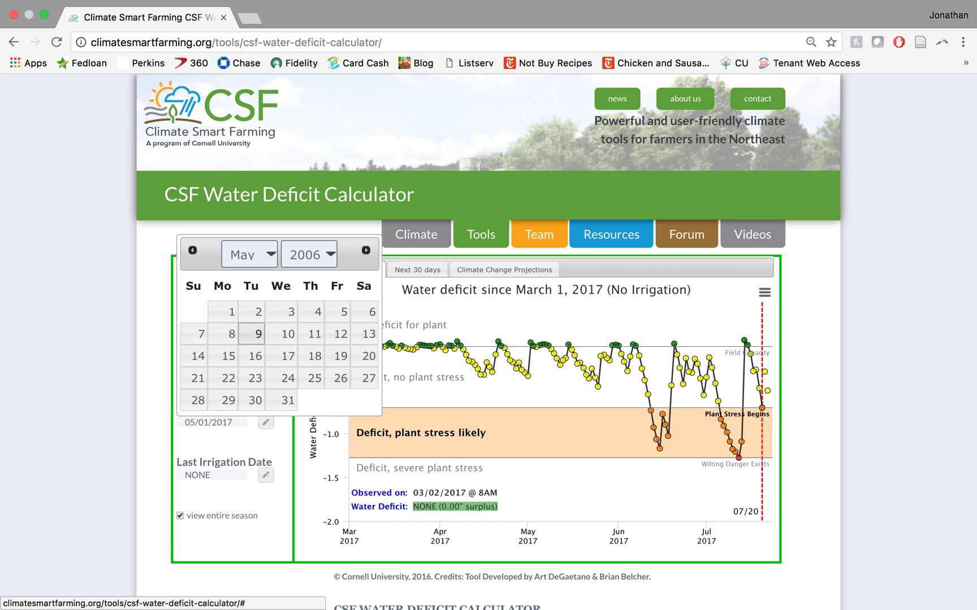
left_click(230, 451)
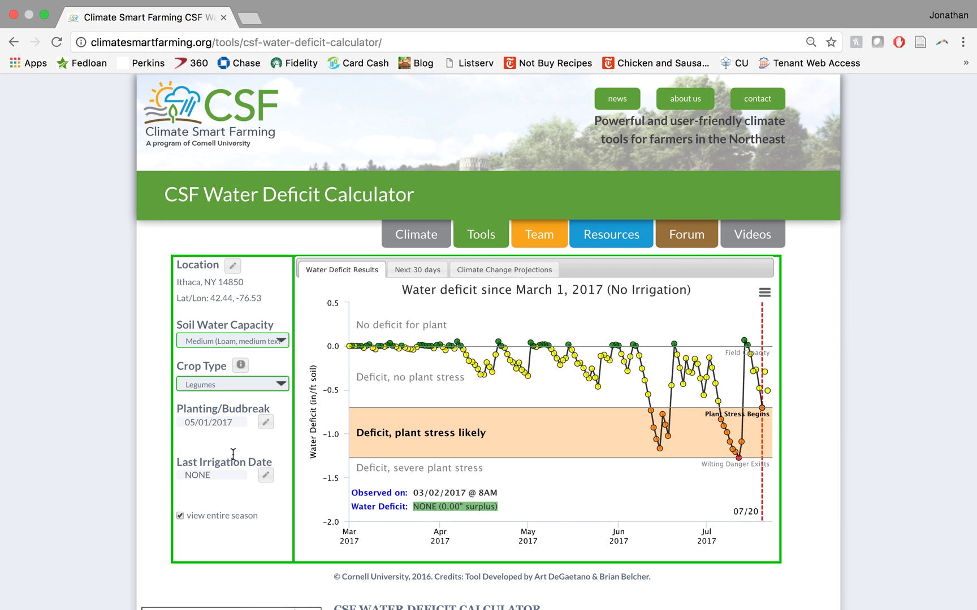
left_click(266, 422)
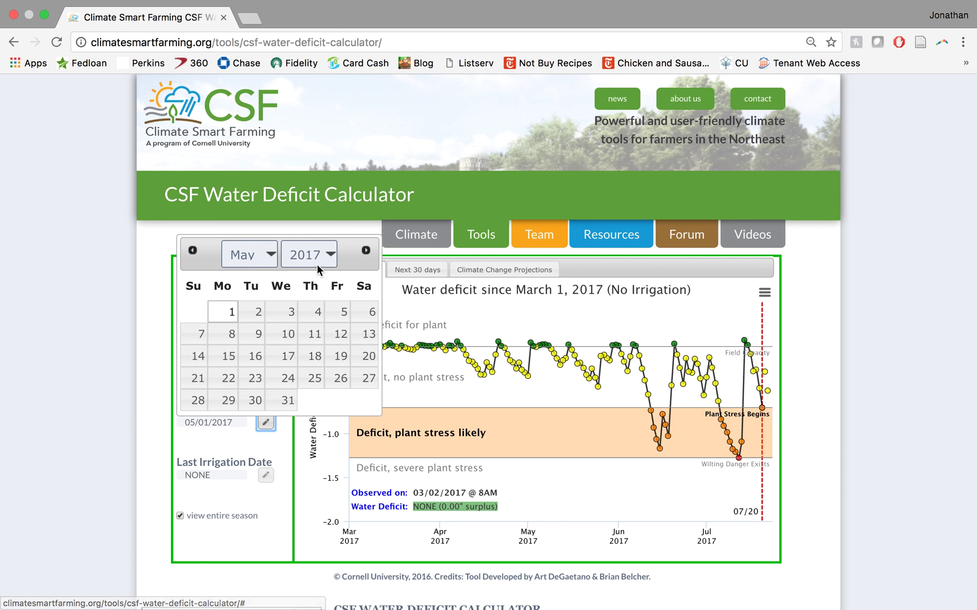
left_click(315, 254)
left_click(305, 78)
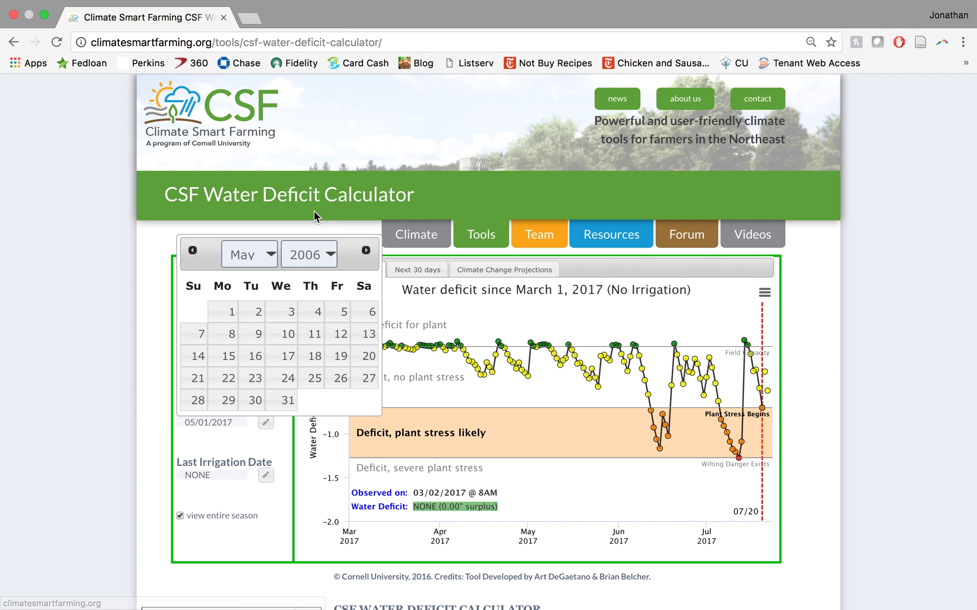
left_click(288, 356)
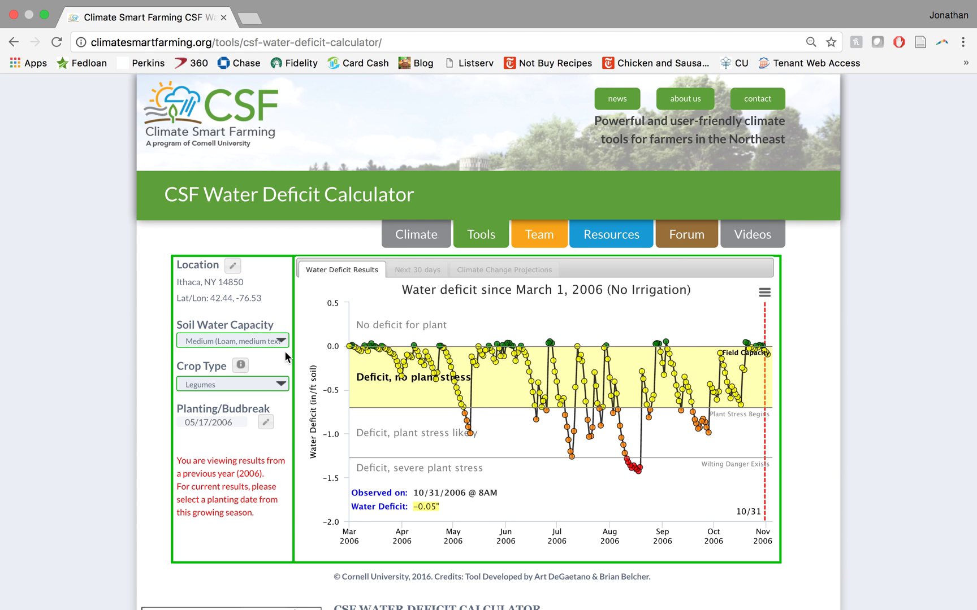
Change the planting date to July 20, 2017
left_click(266, 422)
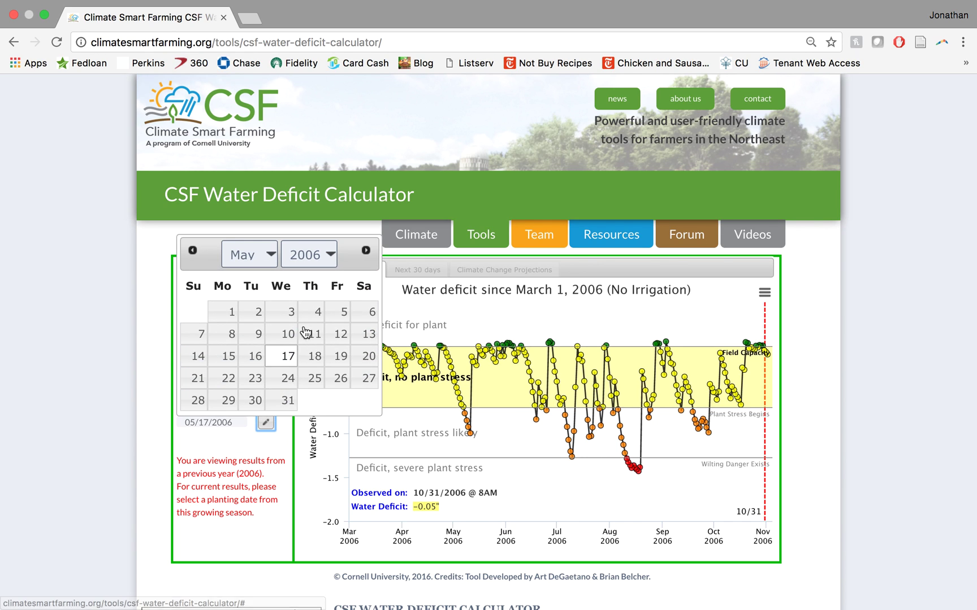
left_click(314, 258)
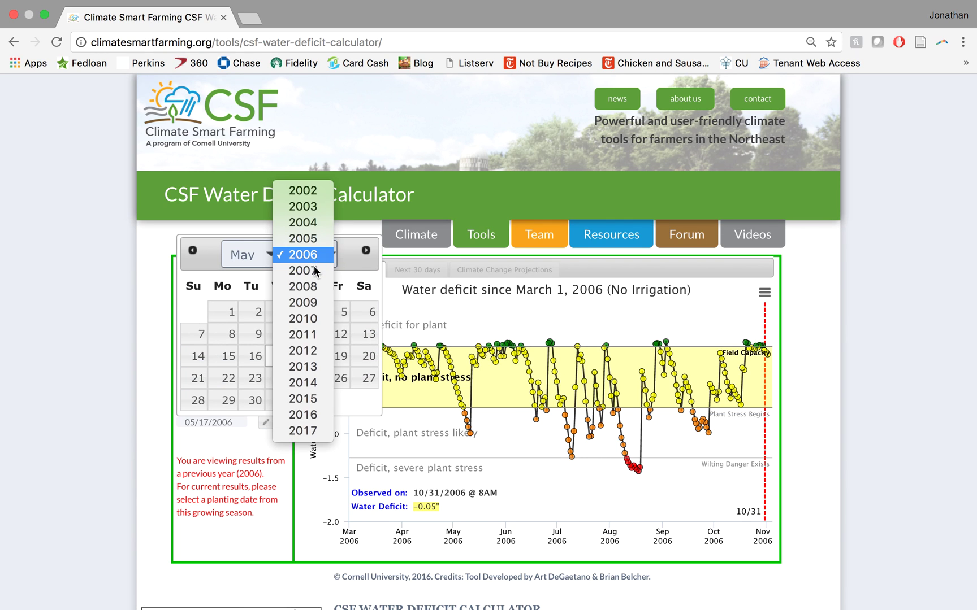
left_click(312, 430)
left_click(274, 254)
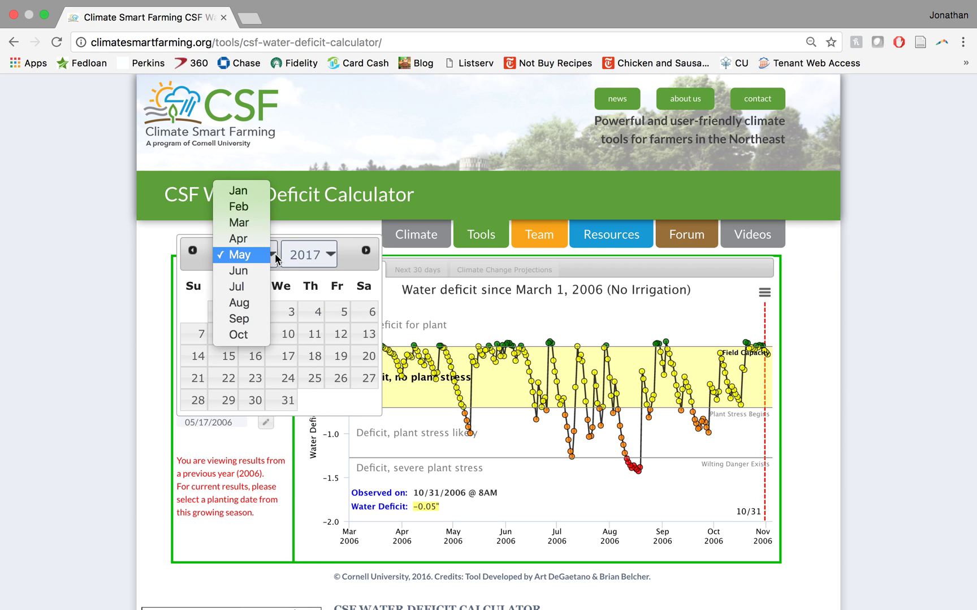
left_click(254, 287)
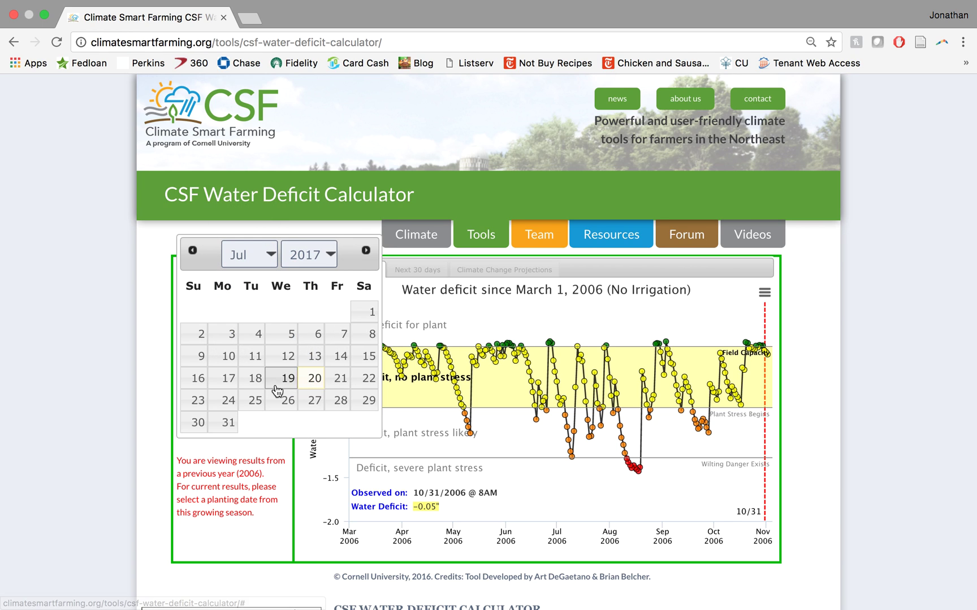
left_click(311, 380)
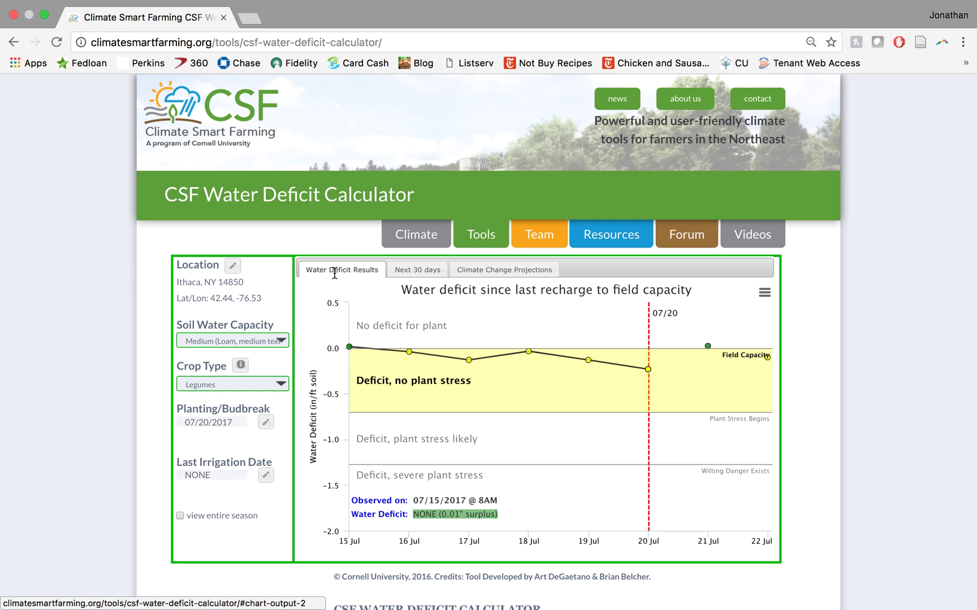
Review the Next 30 days outlook, then the Climate Change Projections 'Coming Soon' notice
left_click(406, 274)
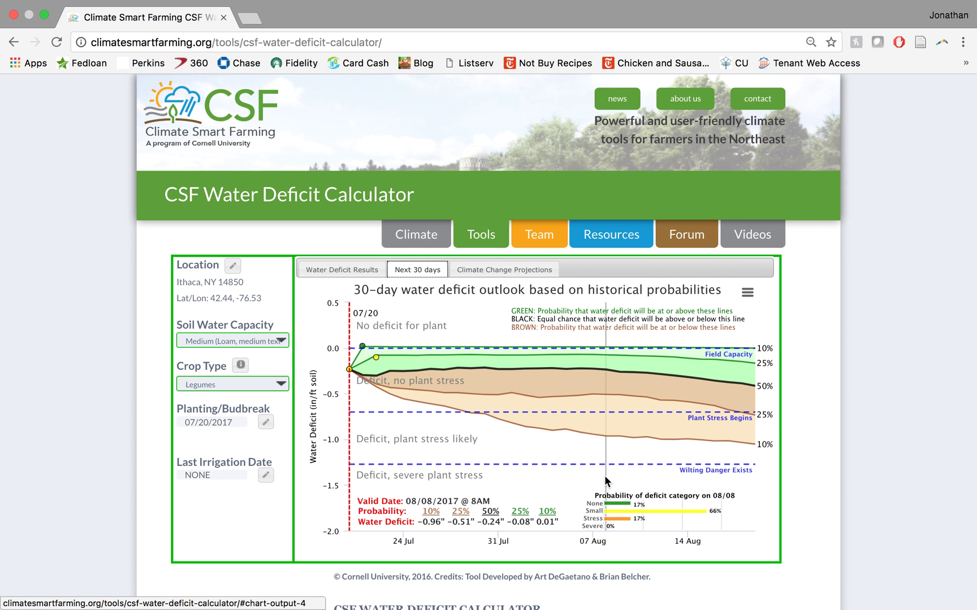
left_click(507, 271)
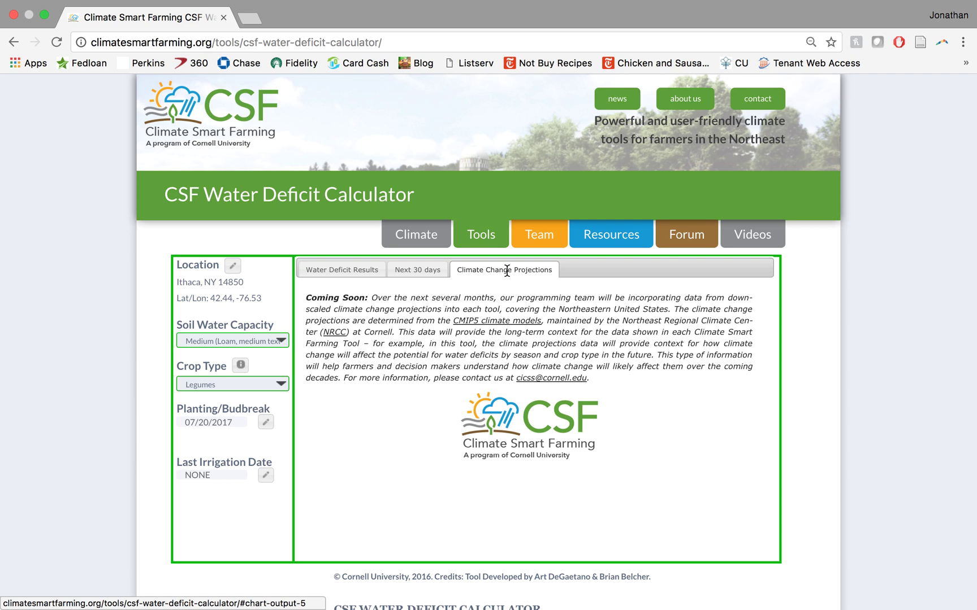
left_click(507, 271)
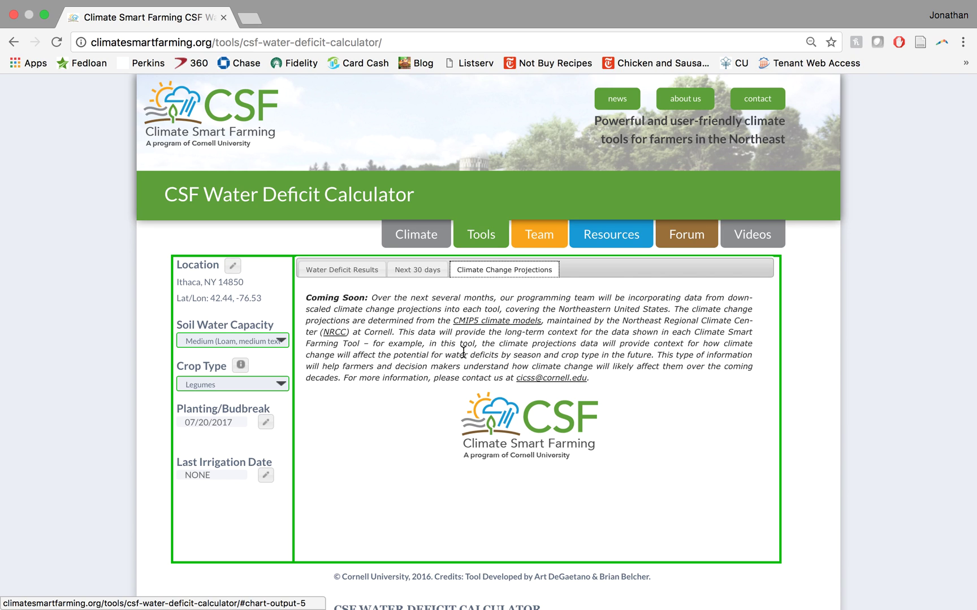
Read the 'How do I use this tool?' notes and return to the Water Deficit Results chart
scroll(868, 342, "down", 2)
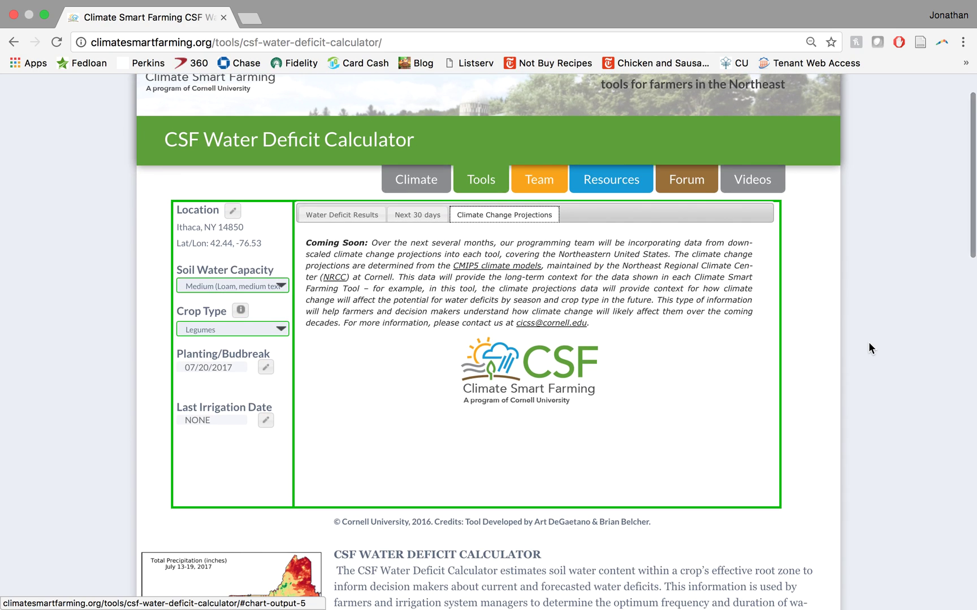
scroll(868, 342, "down", 6)
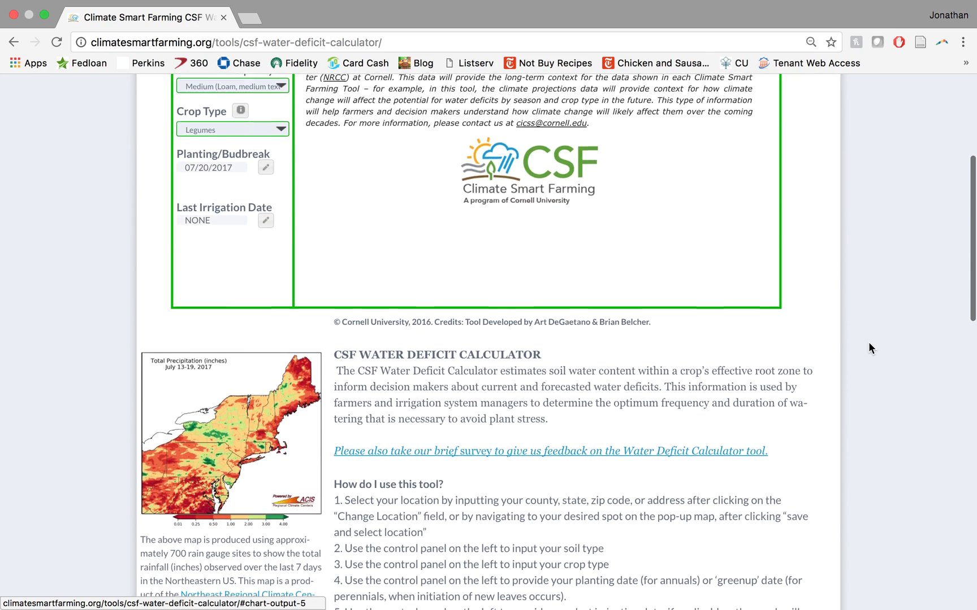
scroll(868, 342, "down", 9)
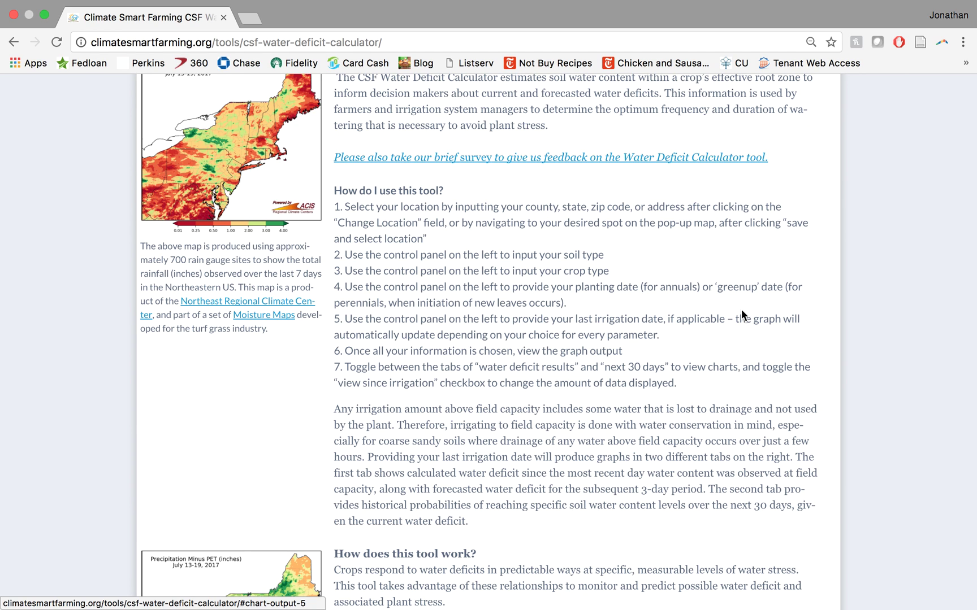
scroll(839, 335, "up", 17)
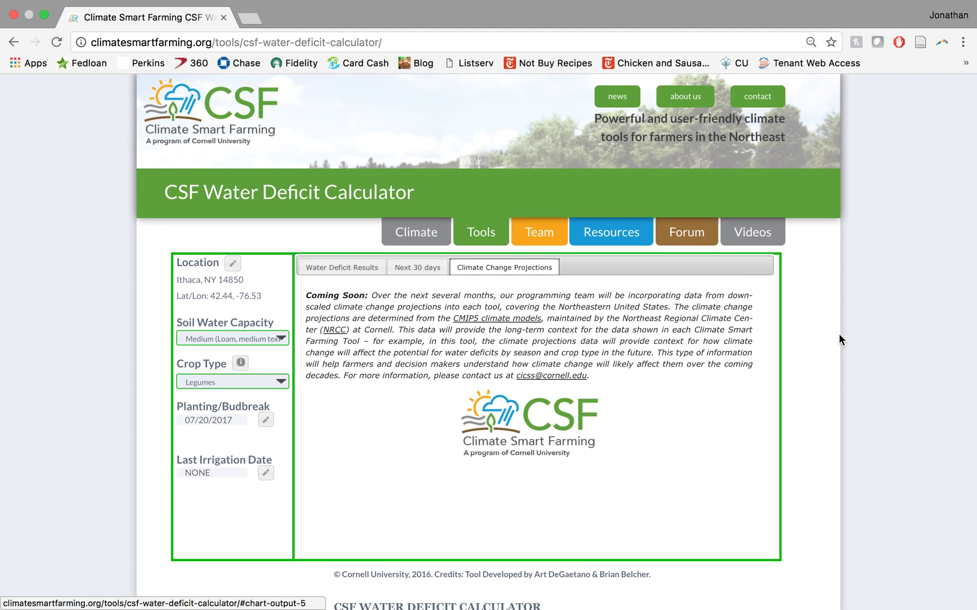
scroll(838, 334, "down", 1)
left_click(308, 254)
scroll(346, 294, "down", 5)
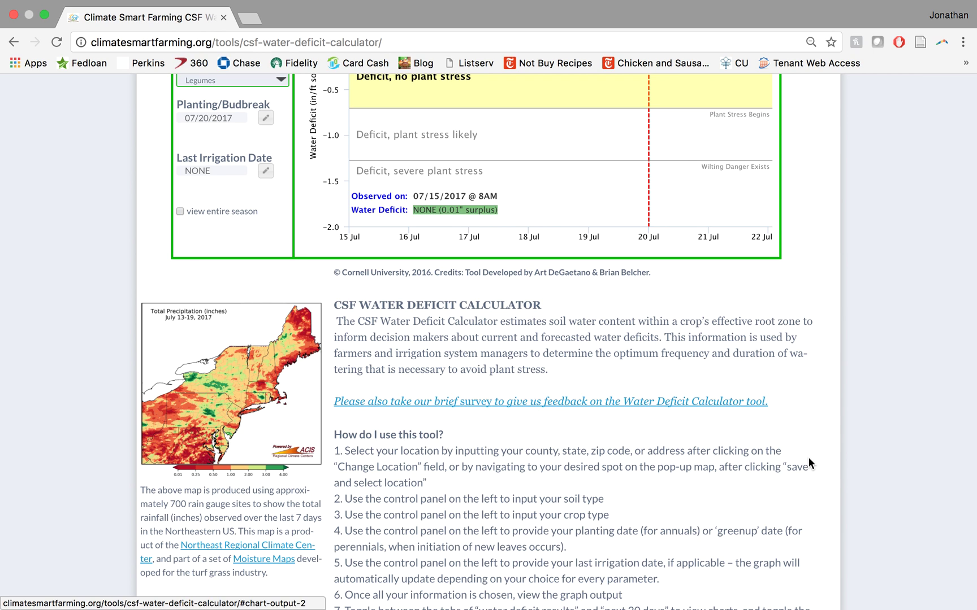
scroll(808, 458, "up", 5)
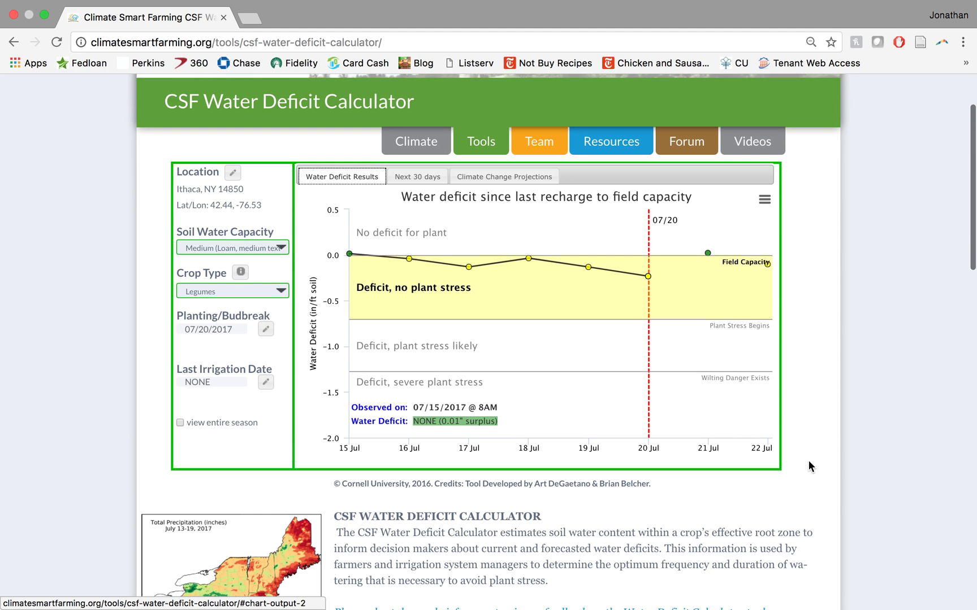